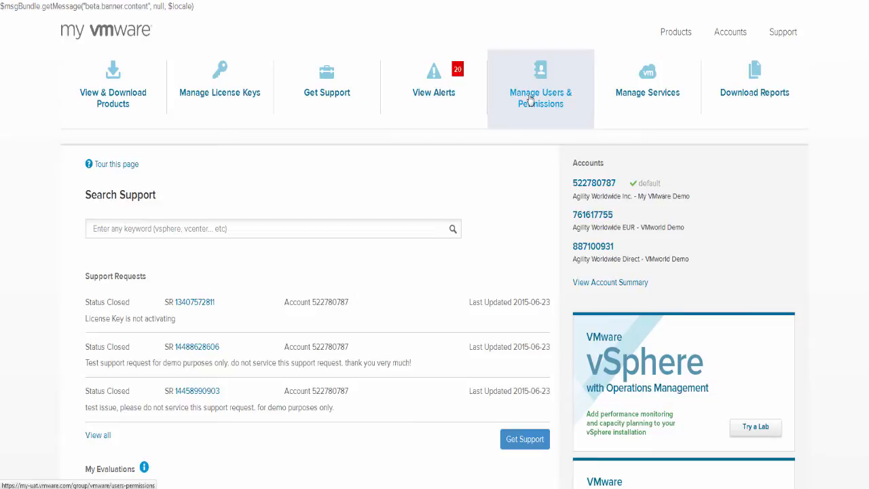
Export all Users & Permissions data to a CSV file from Manage Users & Permissions.
left_click(530, 97)
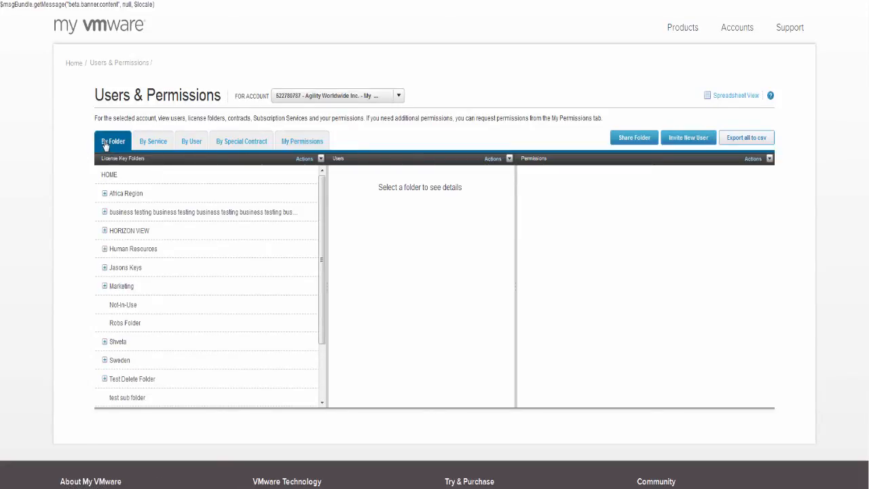
left_click(768, 140)
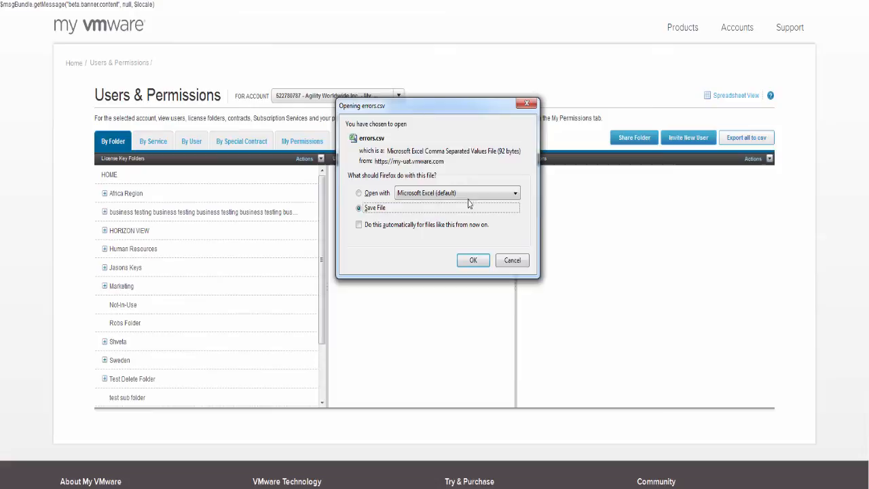
Save the exported CSV and select the VMworld test folder for its own export.
left_click(473, 260)
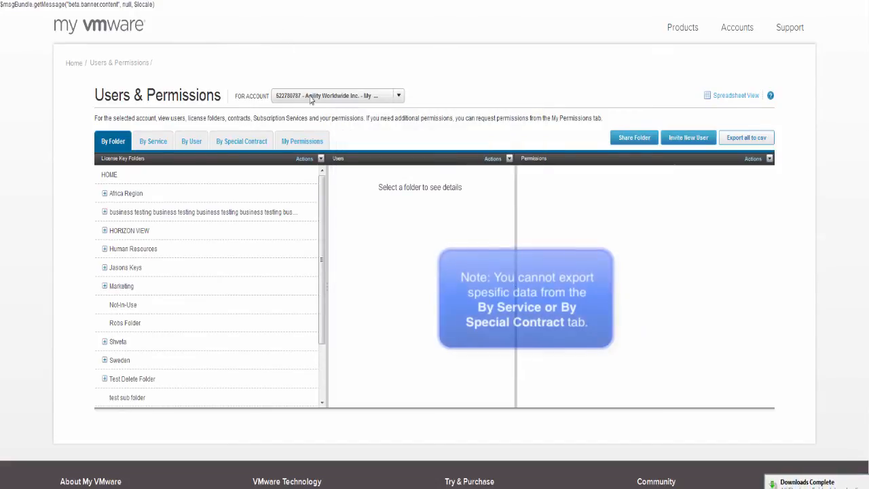
scroll(312, 285, "down", 4)
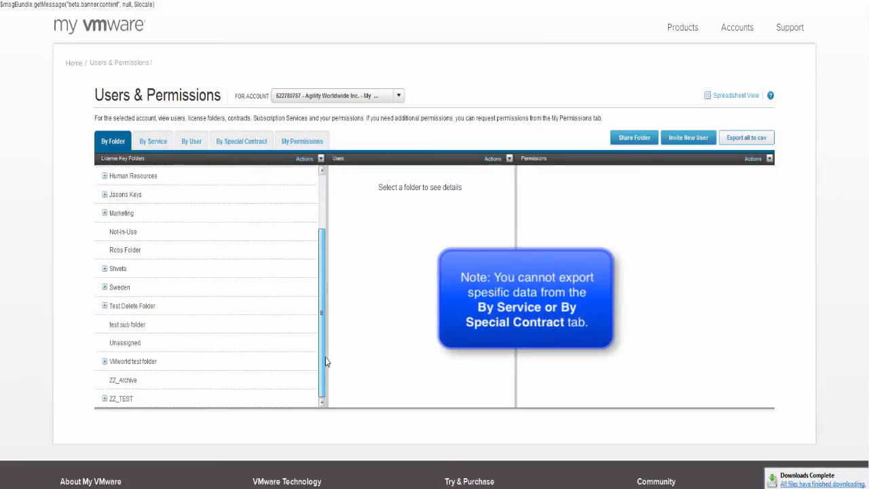
left_click(308, 363)
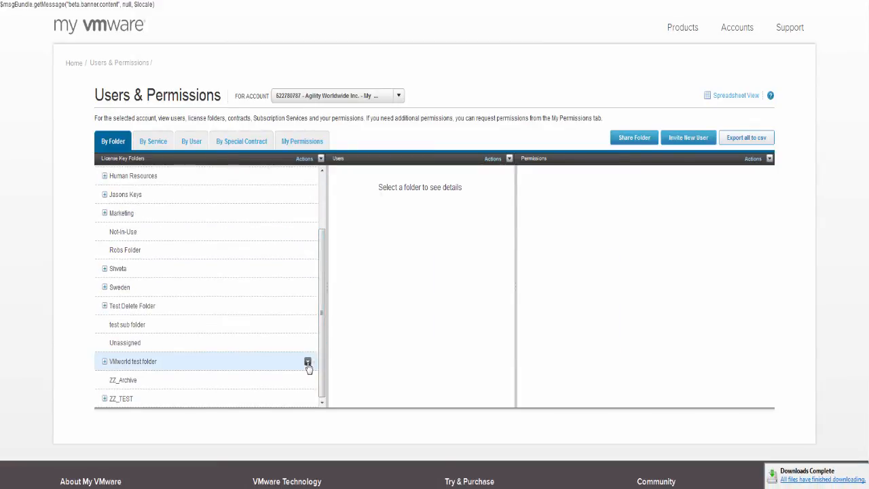